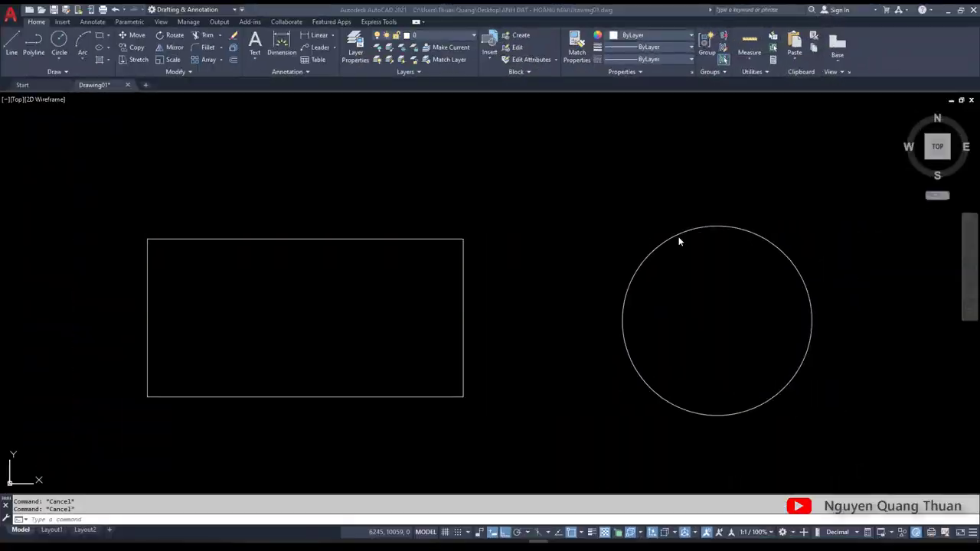
scroll(476, 269, "down", 3)
scroll(448, 317, "up", 1)
mouse_move(480, 258)
middle_mouse_down()
mouse_move(448, 317)
mouse_move(431, 296)
middle_mouse_up()
scroll(418, 268, "down", 2)
scroll(411, 291, "up", 1)
left_click(564, 271)
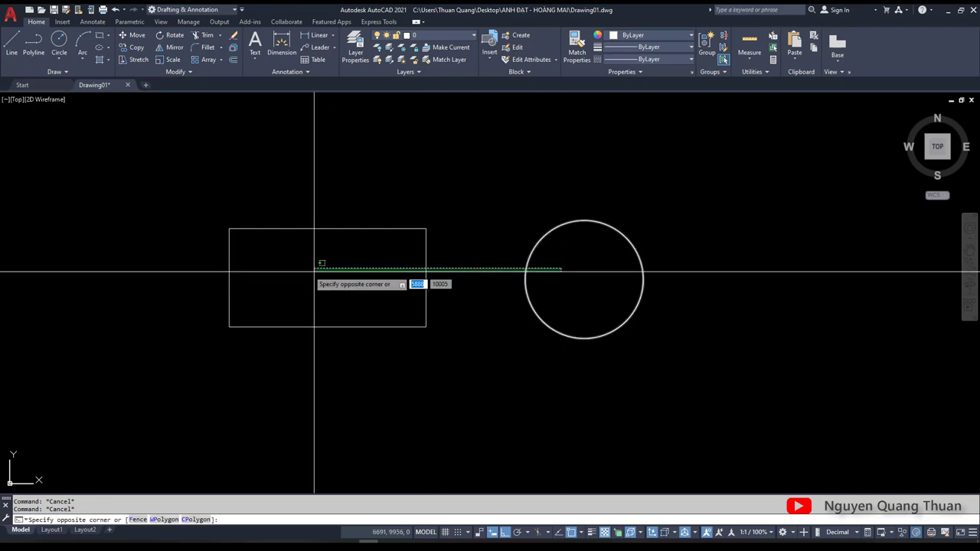
left_click(317, 269)
scroll(433, 264, "up", 4)
scroll(153, 222, "down", 4)
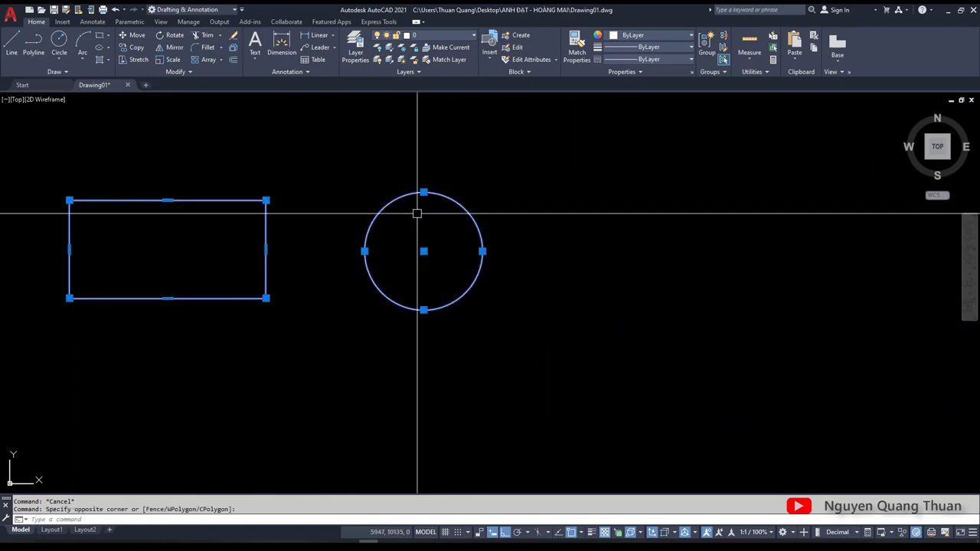
middle_click_drag(392, 228, 499, 267)
key("Escape")
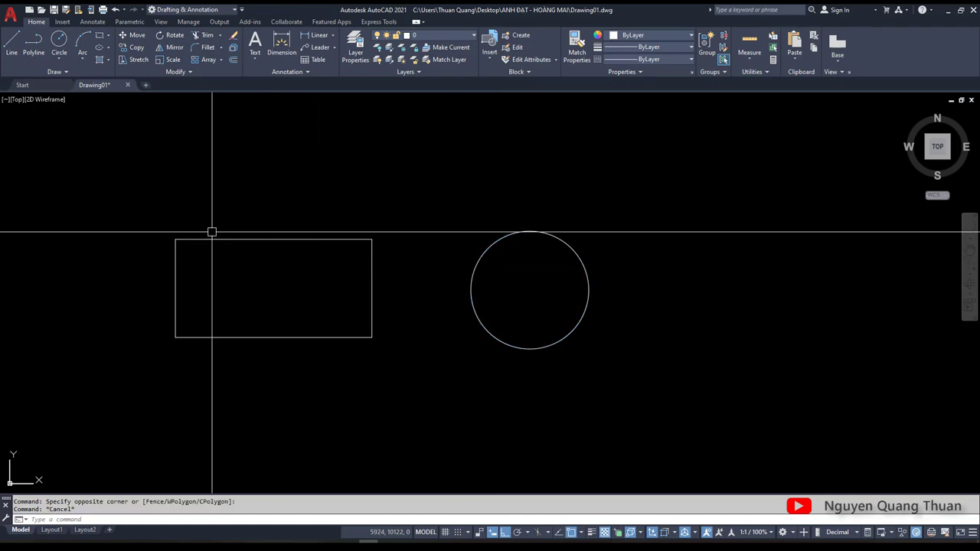
middle_click_drag(359, 204, 374, 232)
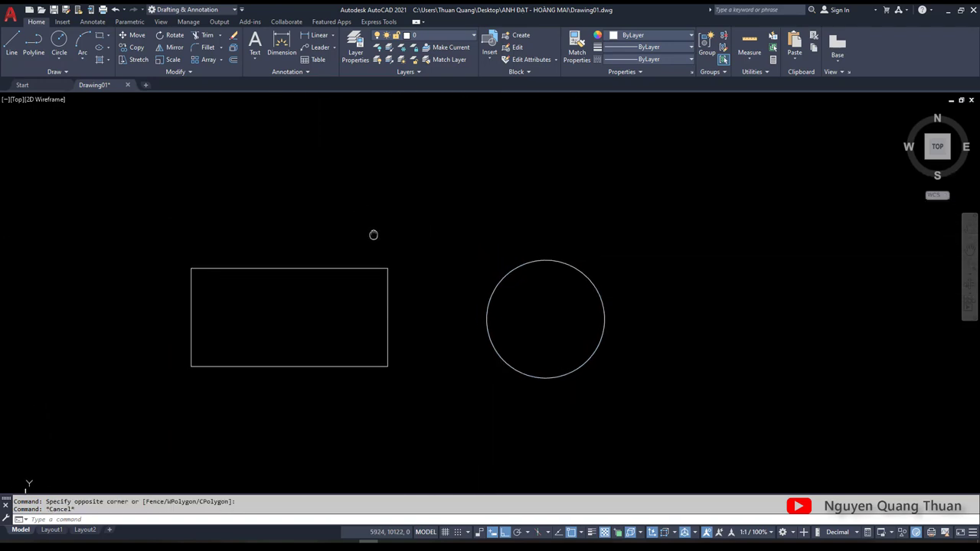
left_click_drag(538, 306, 271, 306)
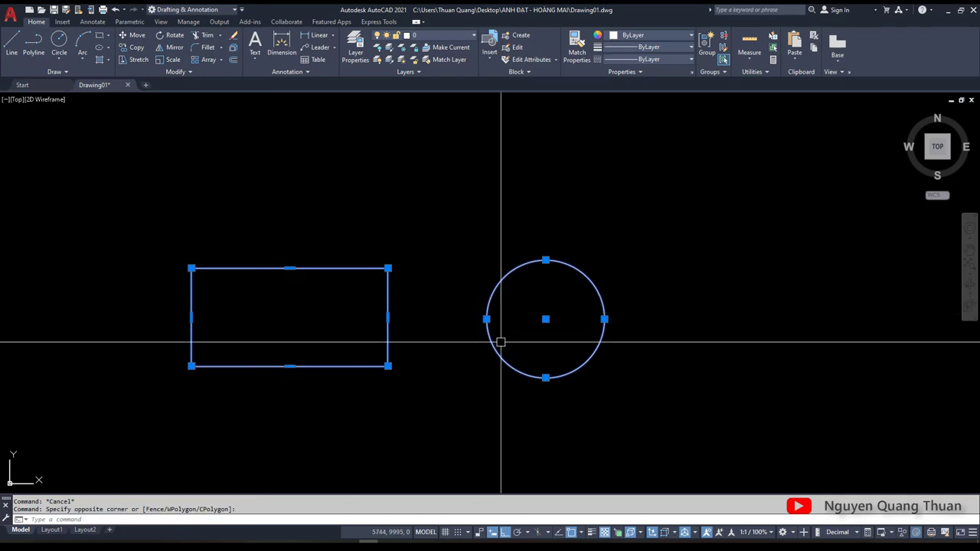
key("Escape")
type("DLI")
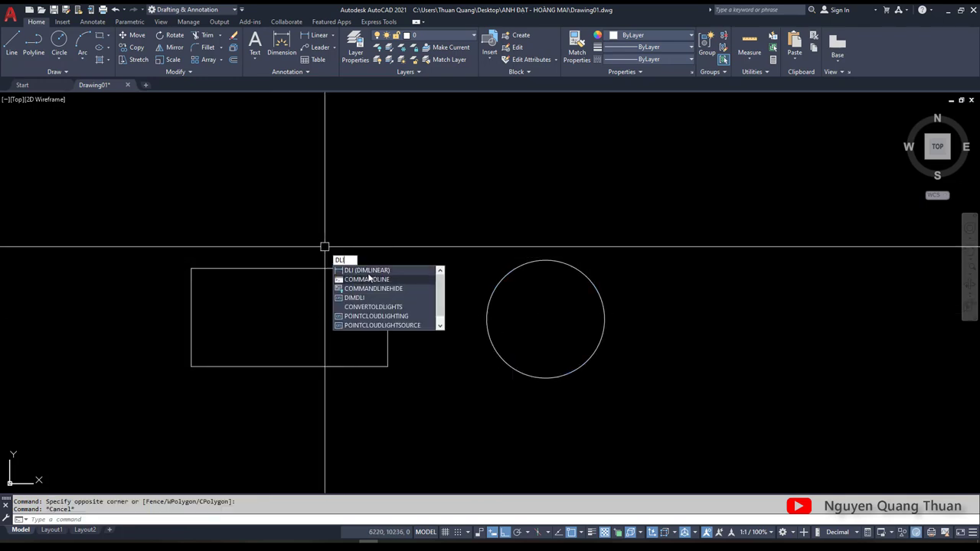
key("Return")
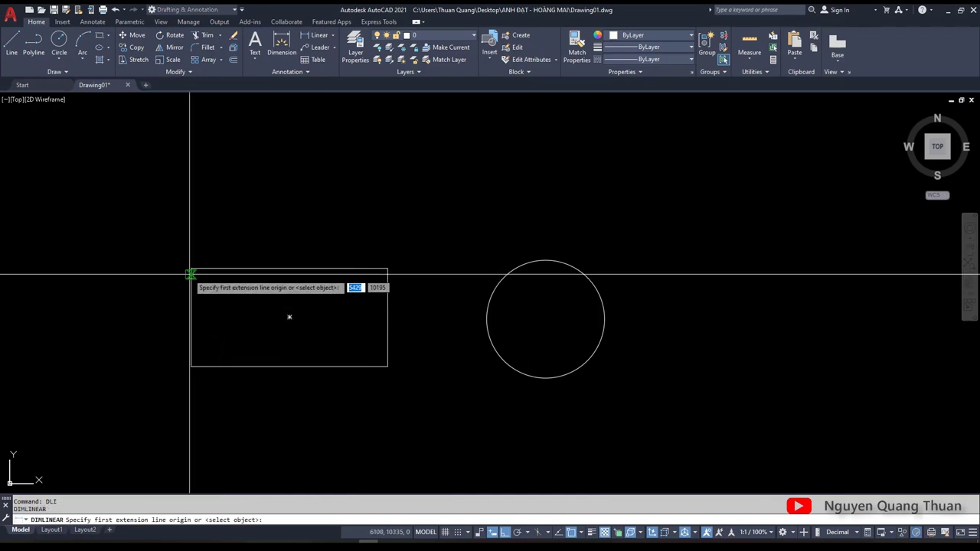
left_click(191, 269)
left_click(388, 269)
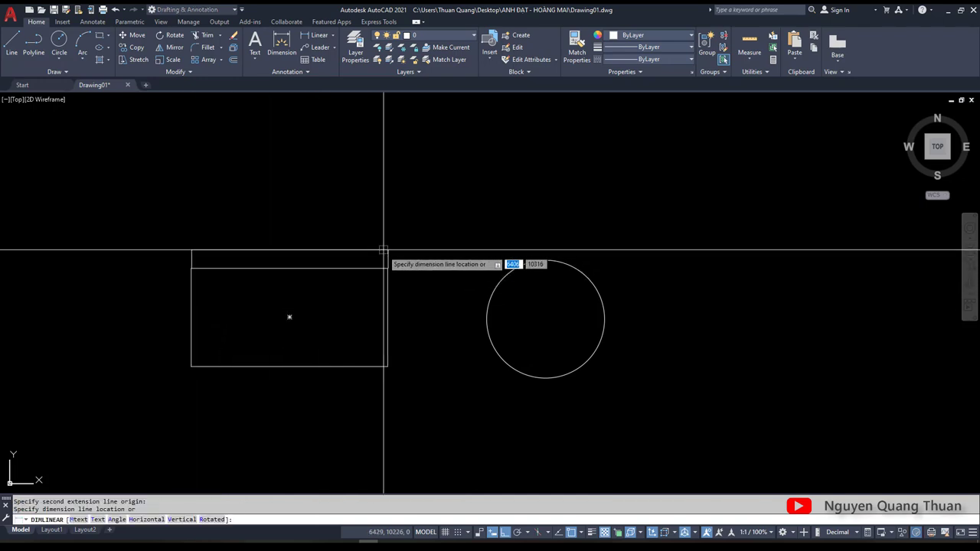
left_click(388, 247)
scroll(298, 254, "up", 2)
scroll(284, 249, "up", 2)
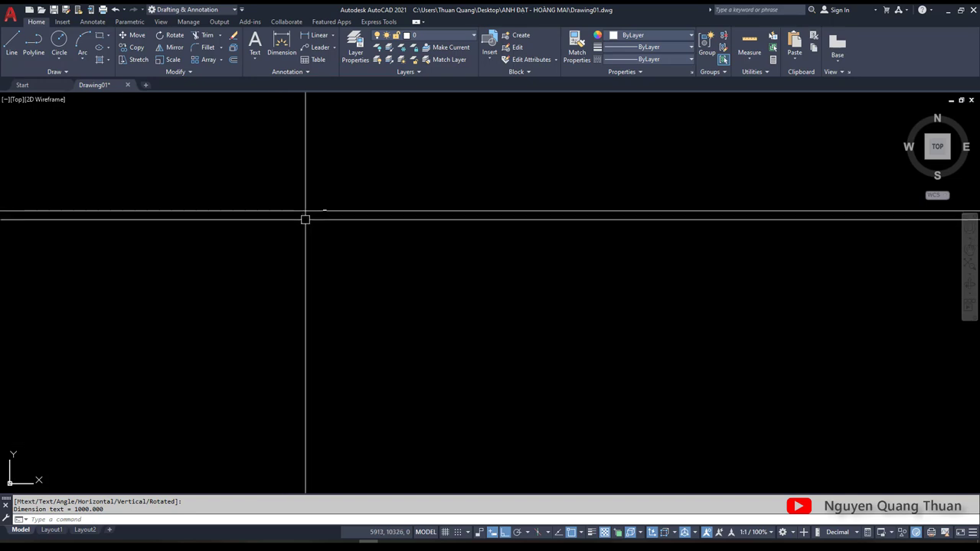
scroll(304, 217, "up", 2)
scroll(341, 190, "up", 2)
scroll(362, 134, "down", 5)
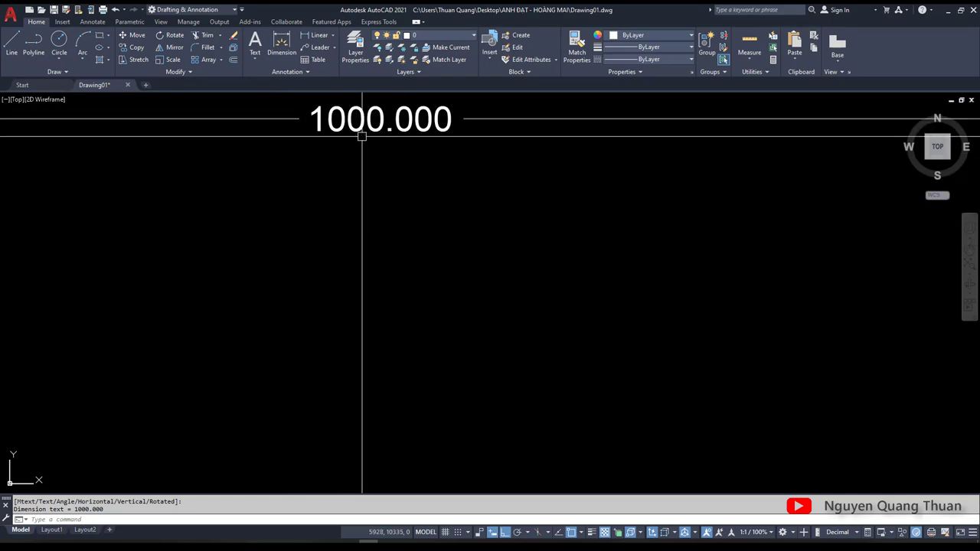
scroll(364, 136, "down", 3)
scroll(379, 176, "down", 3)
scroll(414, 210, "up", 1)
scroll(414, 195, "up", 4)
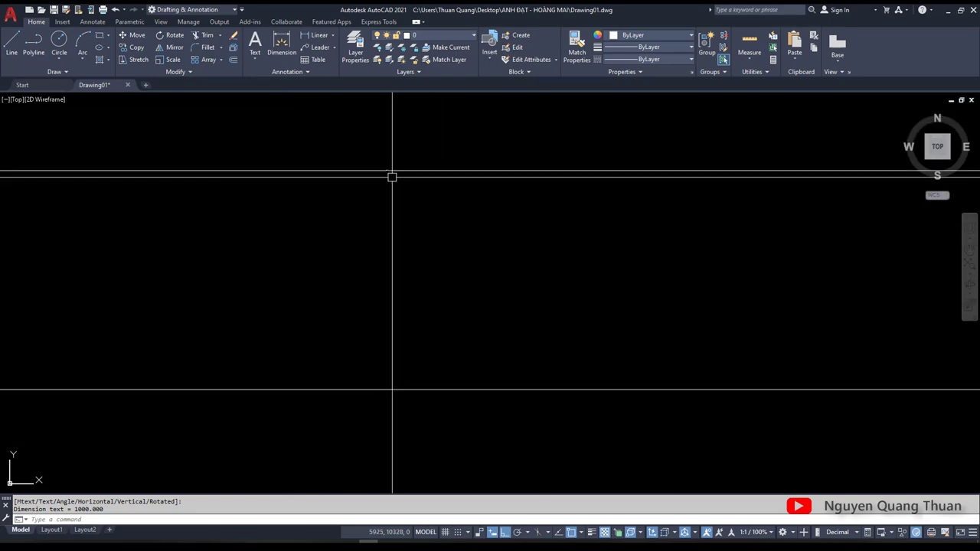
scroll(389, 176, "up", 1)
scroll(429, 200, "up", 3)
scroll(323, 195, "up", 3)
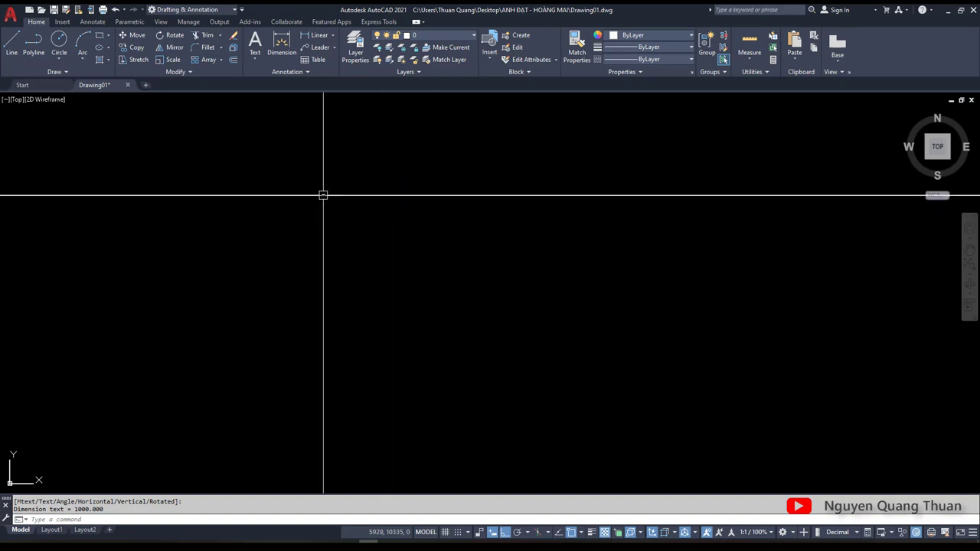
scroll(324, 195, "down", 4)
scroll(370, 223, "down", 3)
type("c")
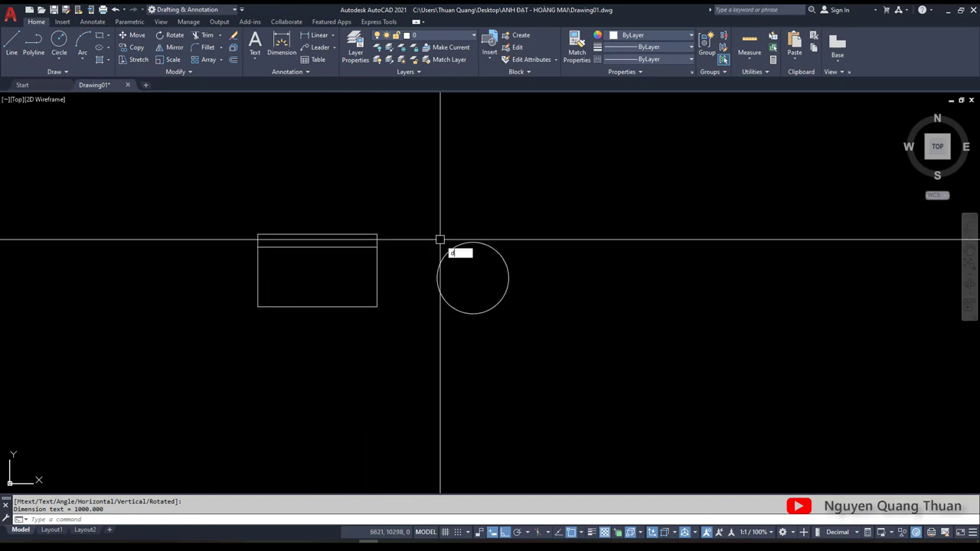
type("ra")
key("Return")
left_click(463, 247)
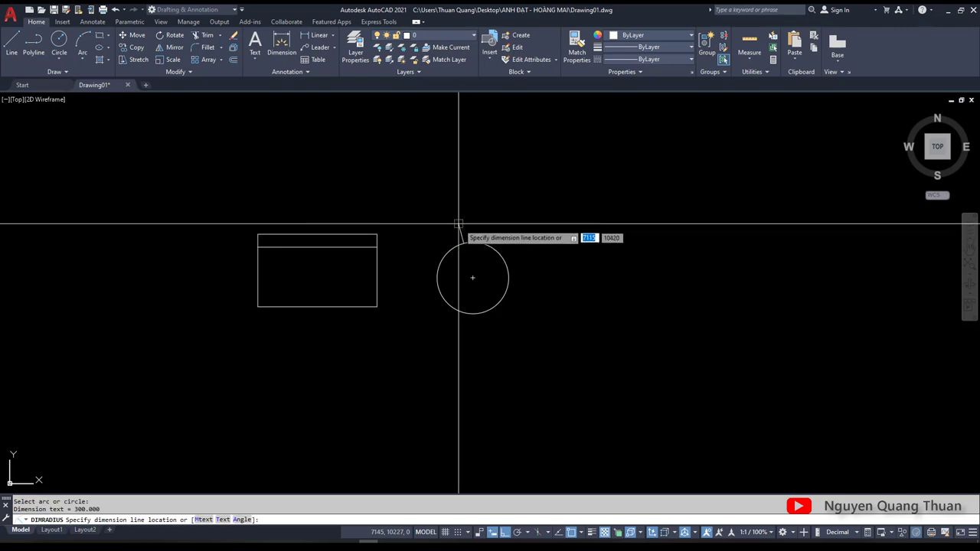
scroll(472, 265, "up", 4)
middle_click_drag(471, 264, 472, 318)
scroll(464, 123, "up", 3)
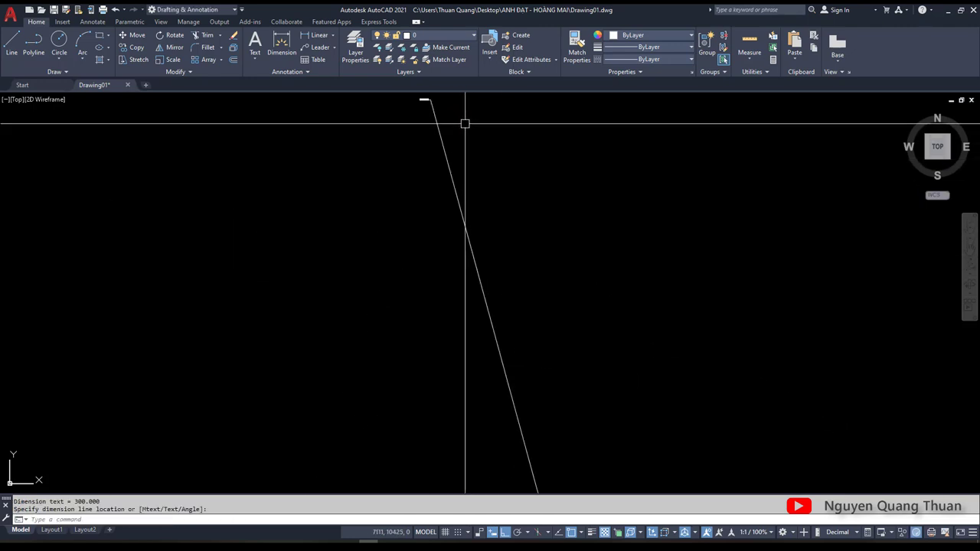
scroll(475, 110, "up", 2)
scroll(568, 120, "up", 2)
scroll(464, 197, "down", 2)
scroll(432, 198, "down", 2)
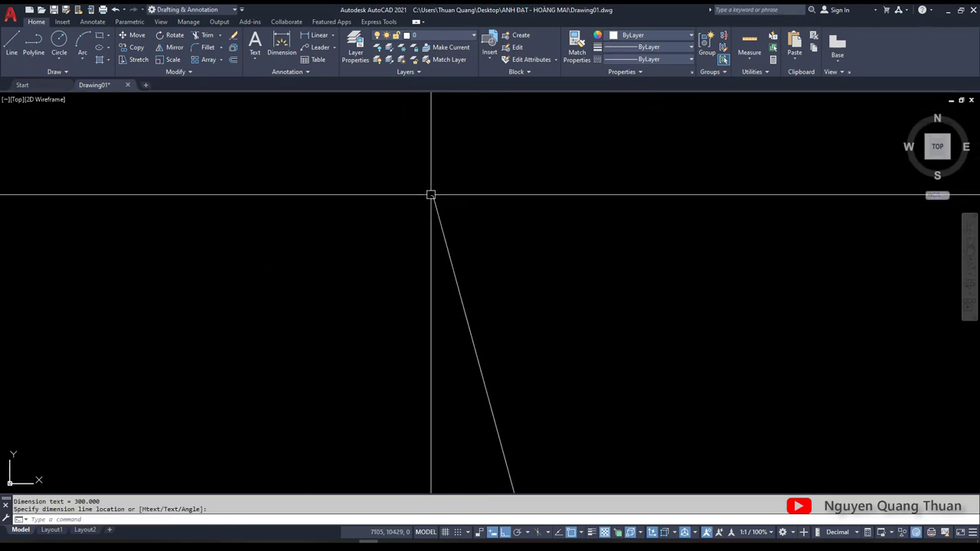
scroll(453, 198, "down", 2)
left_click(484, 189)
left_click(293, 220)
Step: Erase the two selected dimensions and run DIMSCALE to set the dimension scale to 100
type("e")
key("Return")
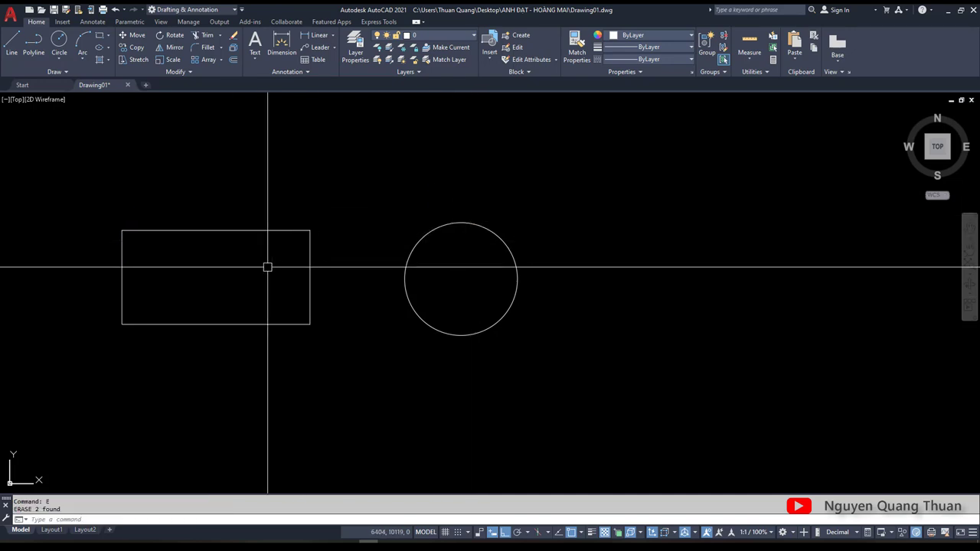
scroll(275, 270, "up", 3)
middle_click_drag(248, 206, 317, 253)
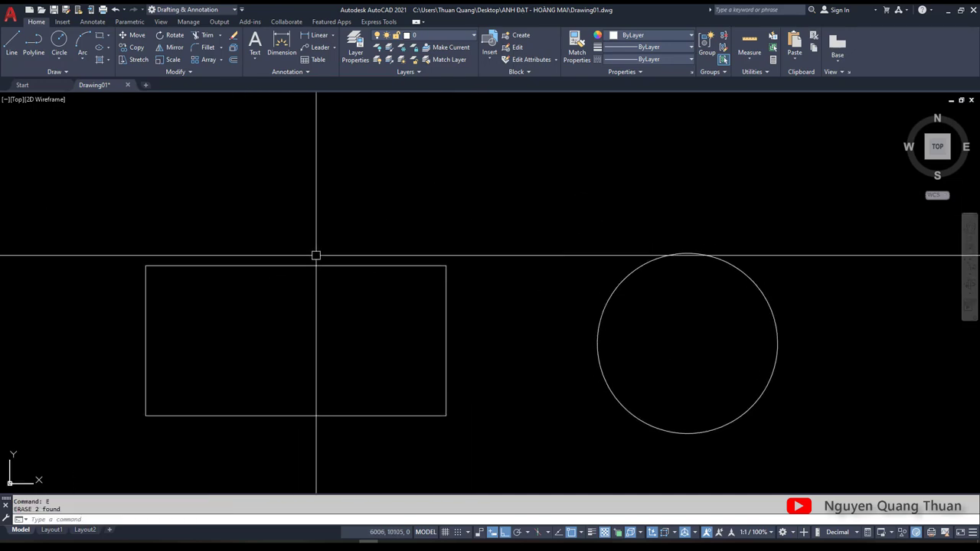
type("dim")
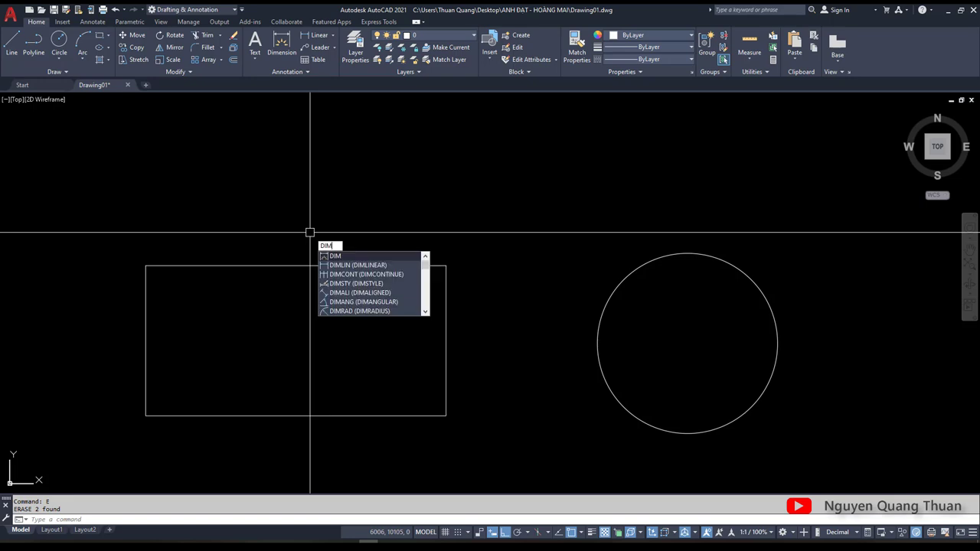
type("ca")
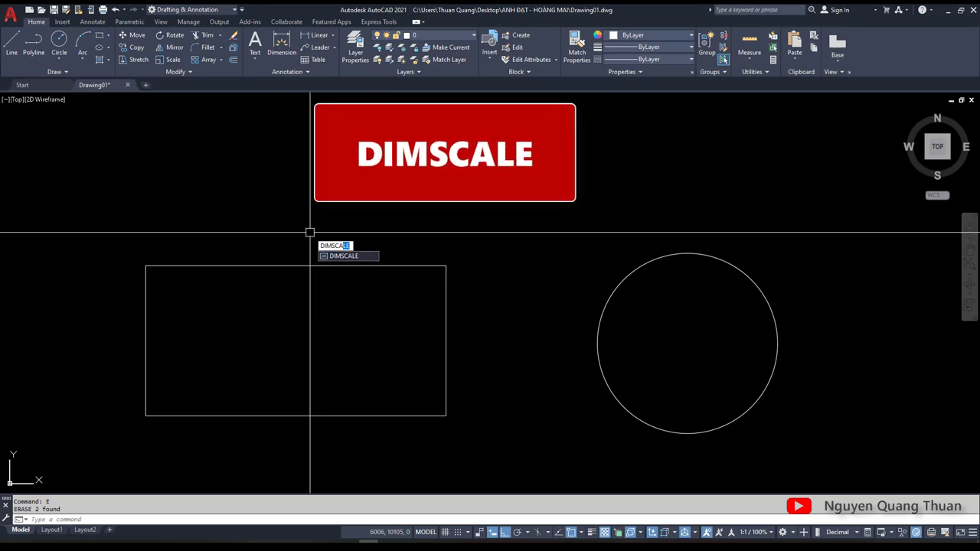
key("Return")
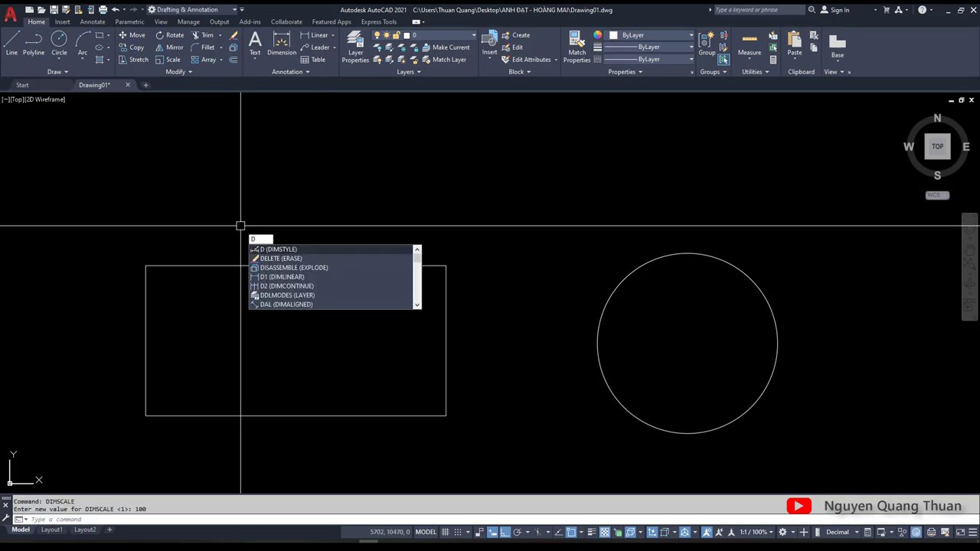
Step: Add a 1000.000 linear dimension above the rectangle's width
type("li")
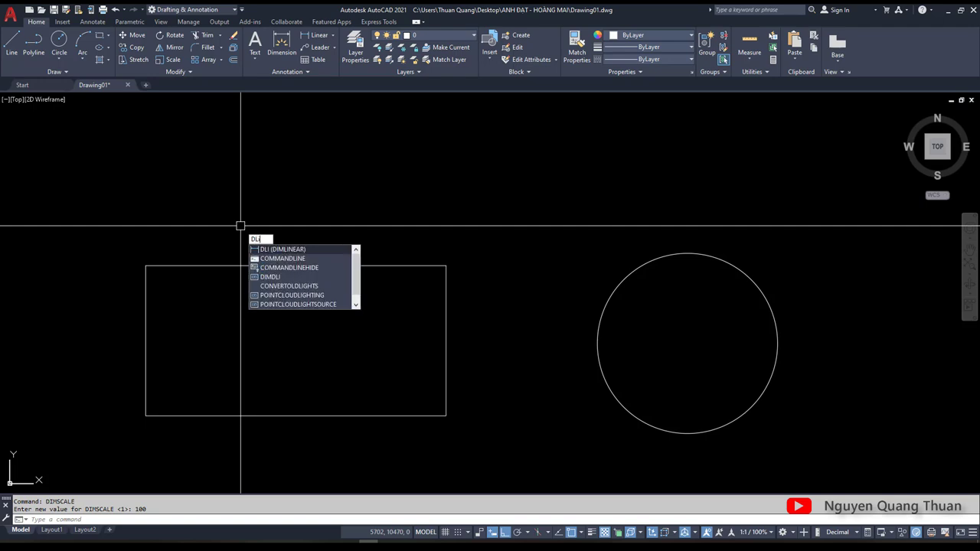
key("Return")
left_click(295, 340)
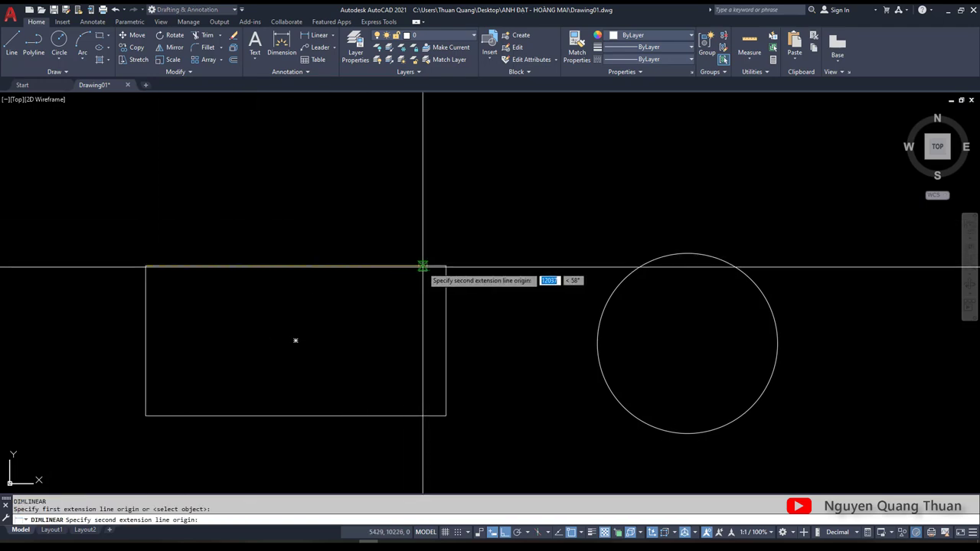
left_click(446, 266)
left_click(372, 231)
scroll(372, 253, "up", 5)
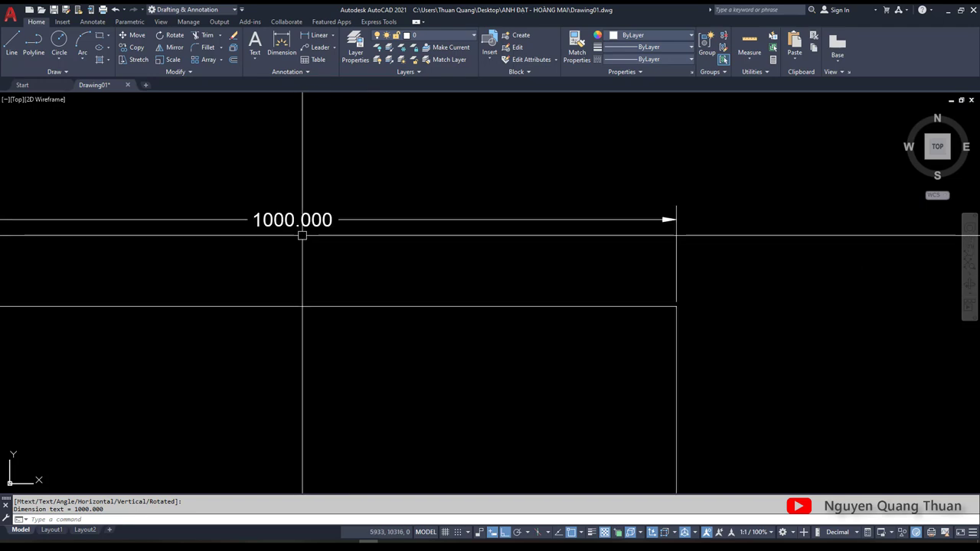
scroll(318, 243, "down", 7)
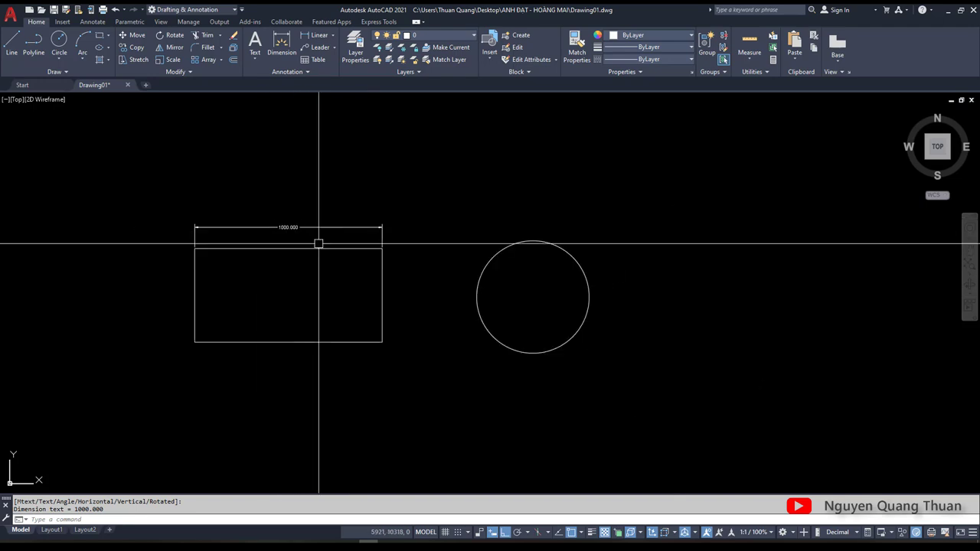
Step: Add an R300.000 radius dimension to the circle
type("ra")
key("Return")
left_click(506, 243)
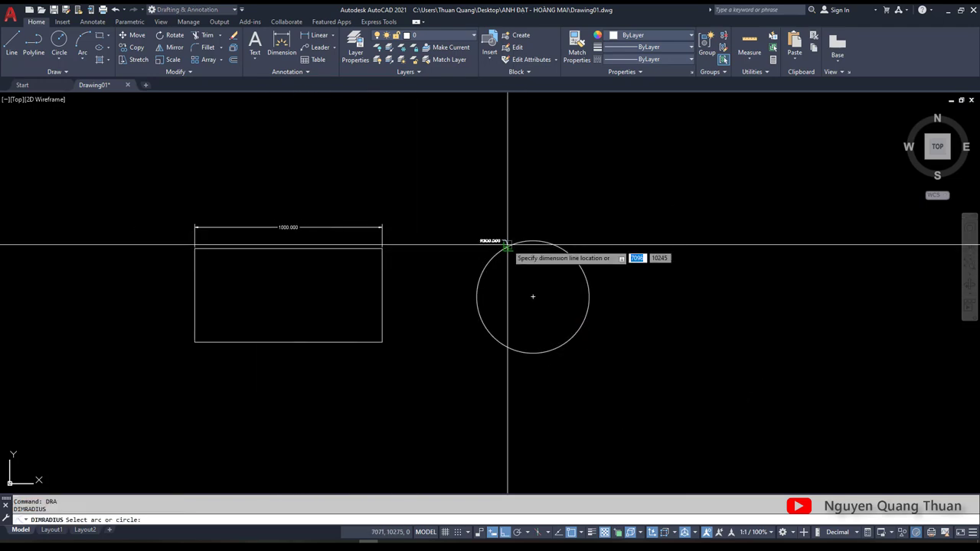
scroll(477, 223, "up", 2)
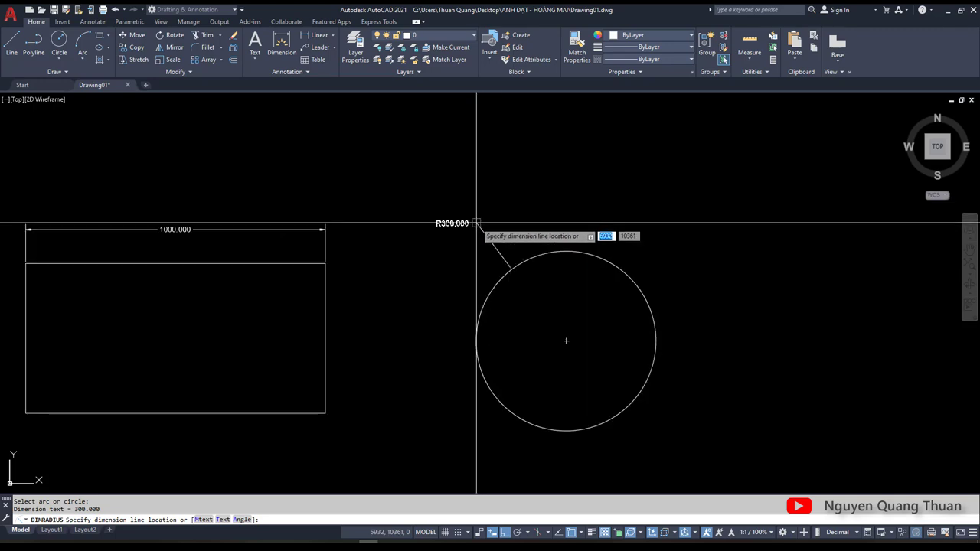
left_click(476, 223)
scroll(441, 234, "up", 2)
scroll(442, 234, "down", 3)
scroll(325, 237, "up", 3)
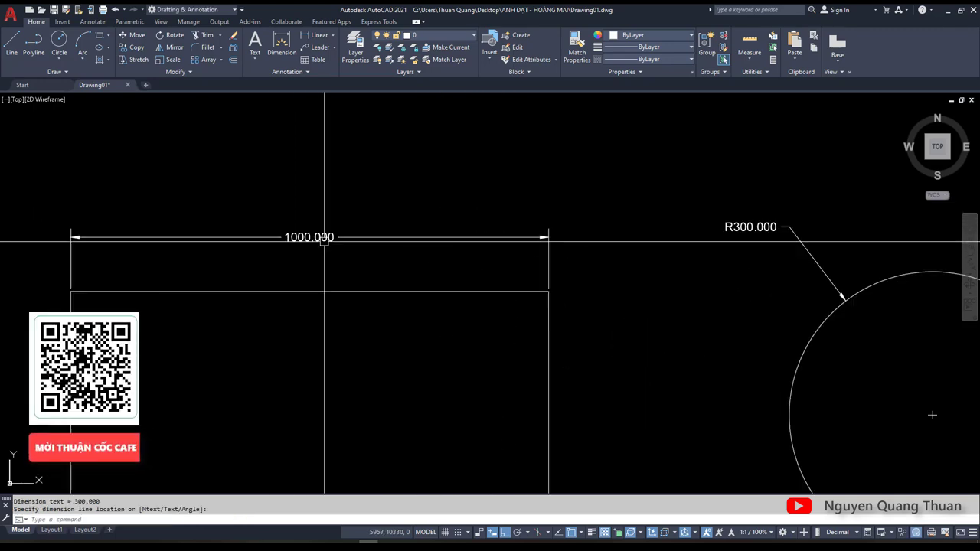
scroll(561, 229, "down", 2)
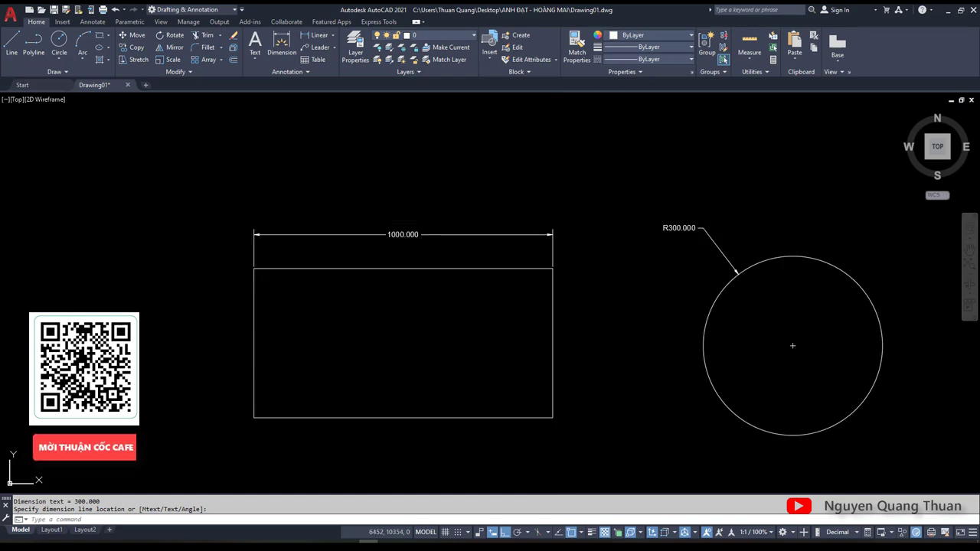
Step: Recentre the view and select both dimensions
middle_click_drag(655, 258, 587, 284)
scroll(341, 257, "up", 2)
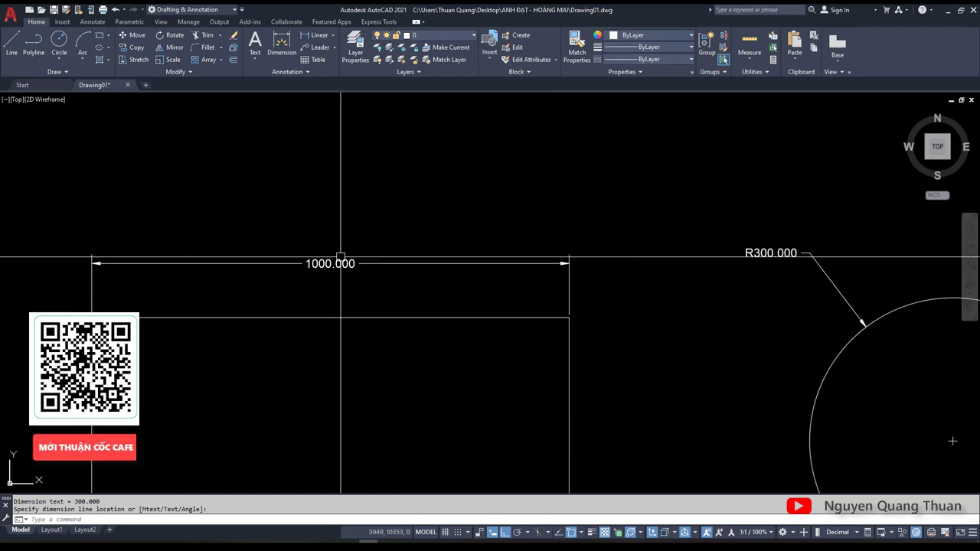
scroll(781, 257, "up", 2)
scroll(742, 225, "down", 4)
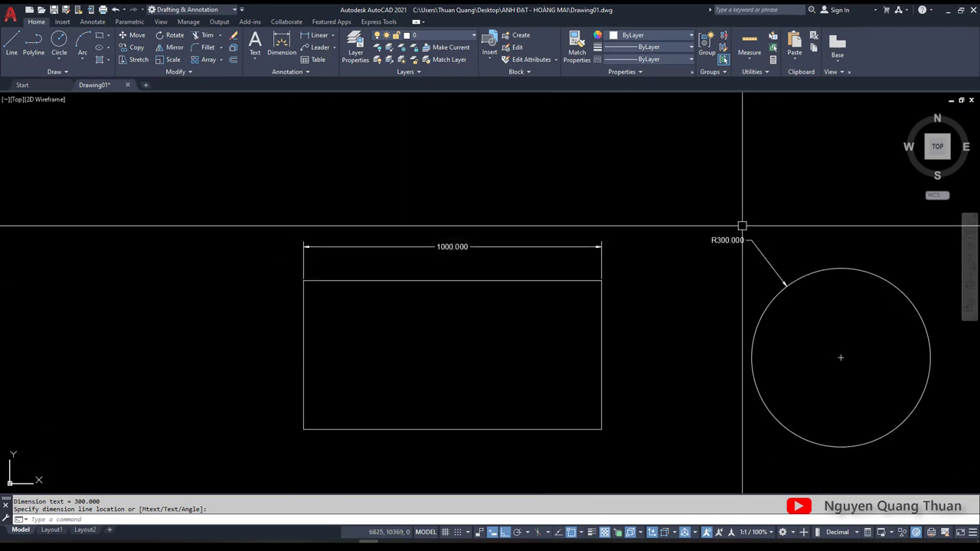
middle_click_drag(704, 237, 626, 256)
Step: Select both dimensions with a window and erase them
scroll(626, 262, "up", 2)
left_click(805, 240)
left_click(442, 262)
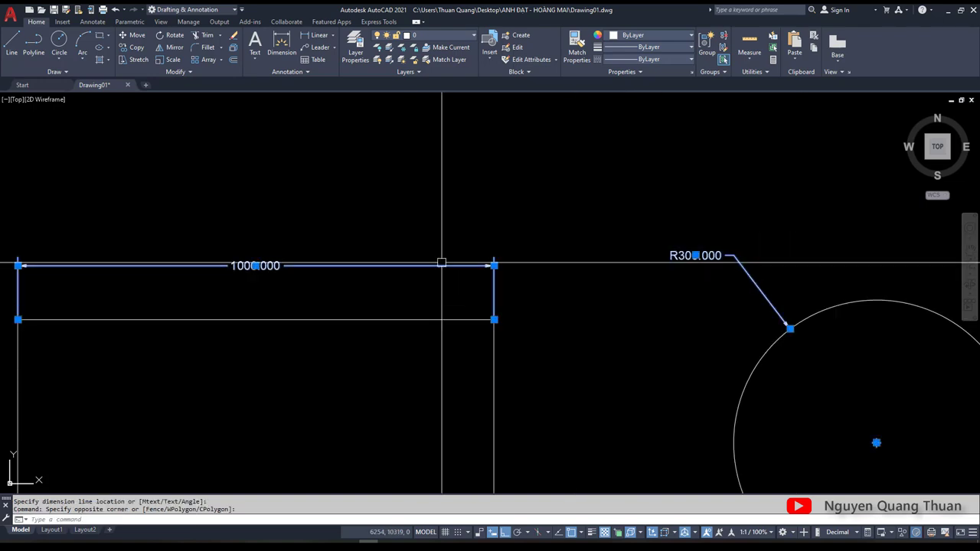
scroll(442, 263, "down", 4)
type("e")
key("Return")
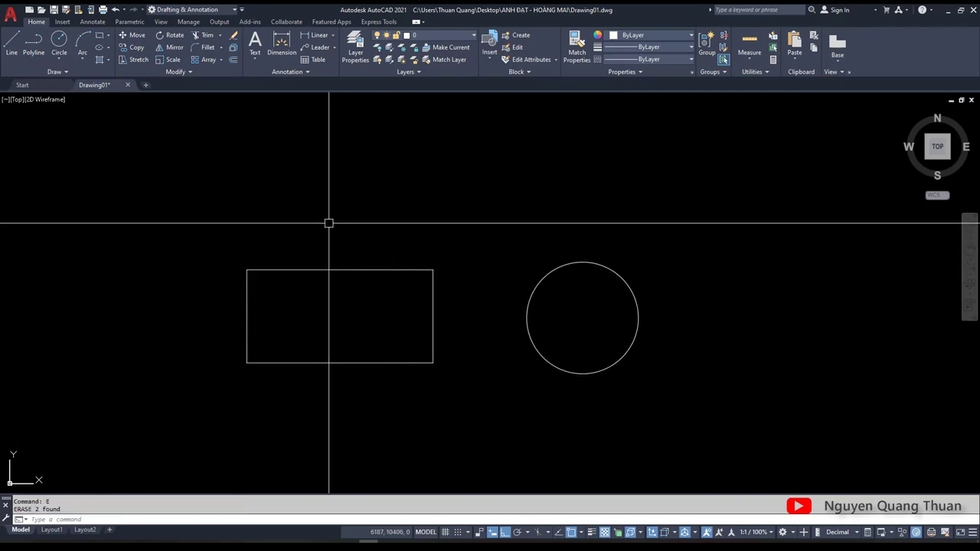
Step: Set DIMDEC to 0 decimal places
type("DIM")
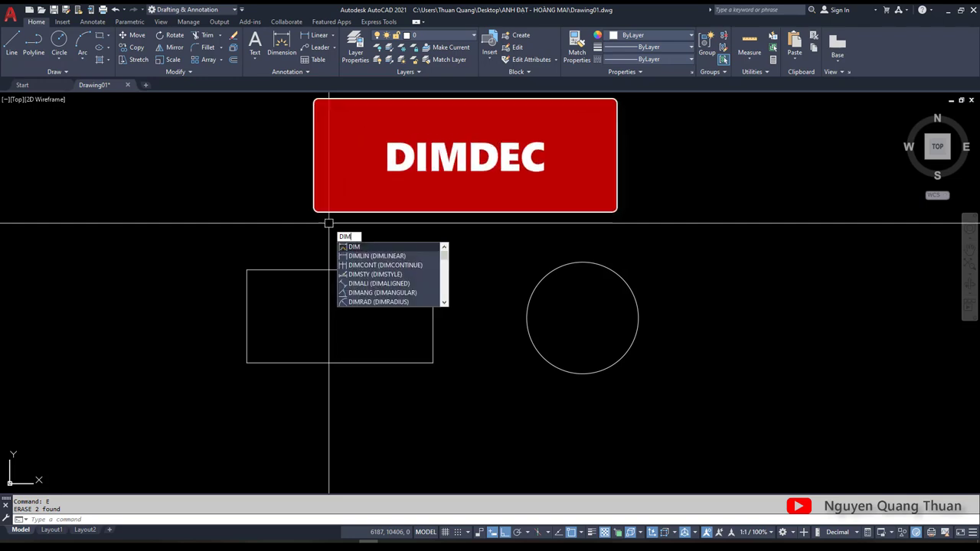
type("DEc")
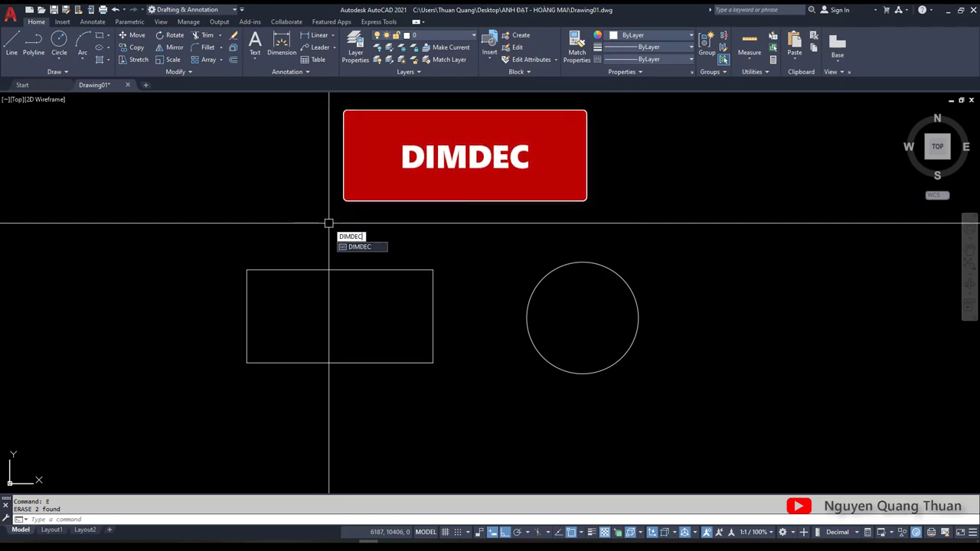
left_click(366, 248)
type("0")
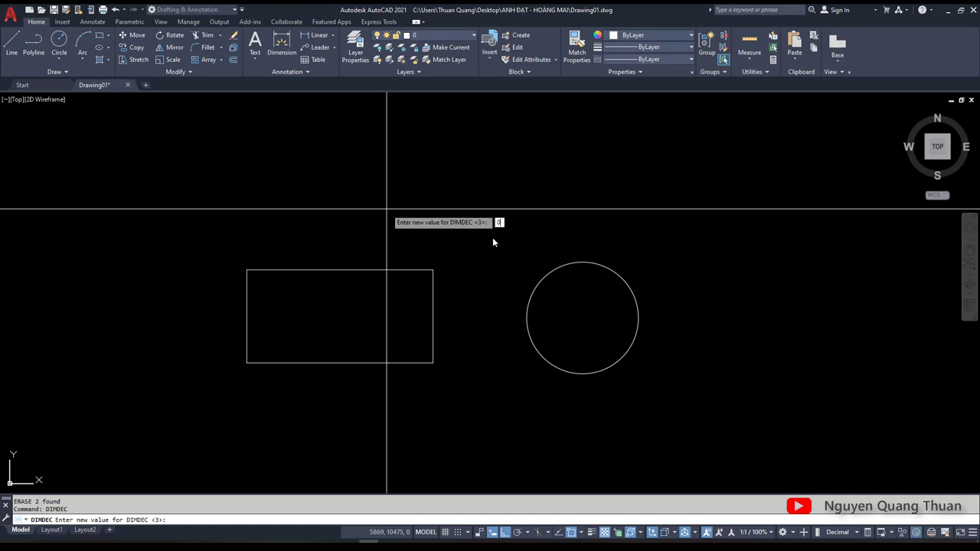
key("Return")
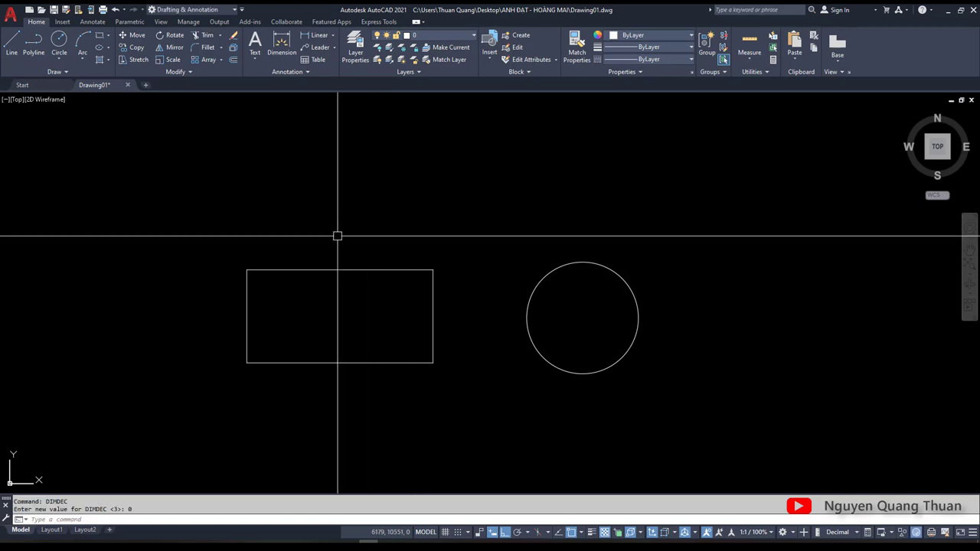
Step: Dimension the rectangle's top edge with a 1000 linear dimension
type("di")
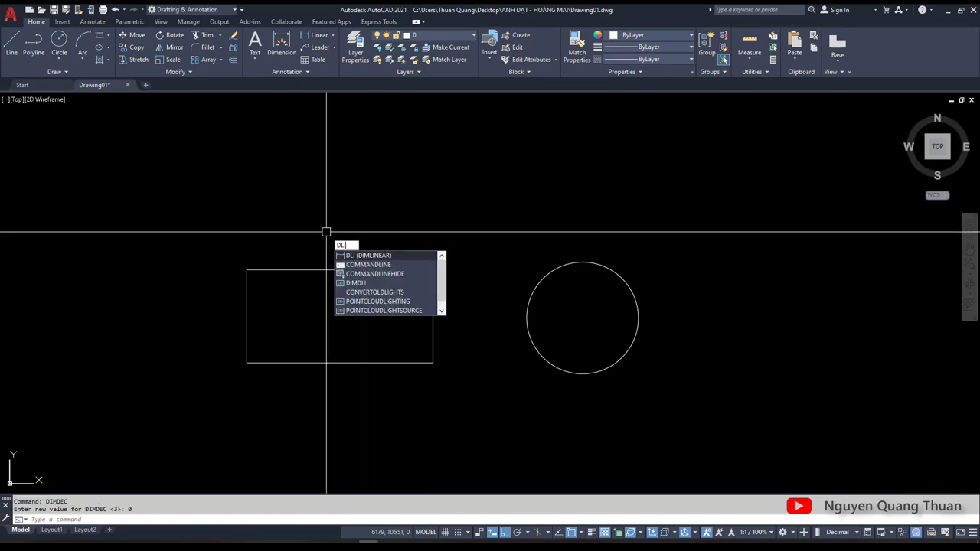
key("Return")
scroll(296, 258, "up", 2)
left_click(233, 276)
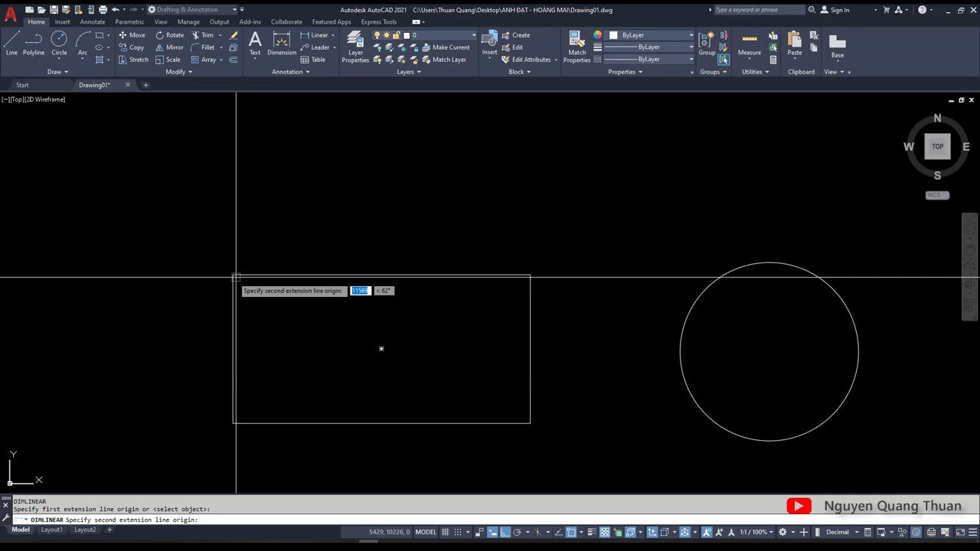
left_click(530, 276)
left_click(504, 223)
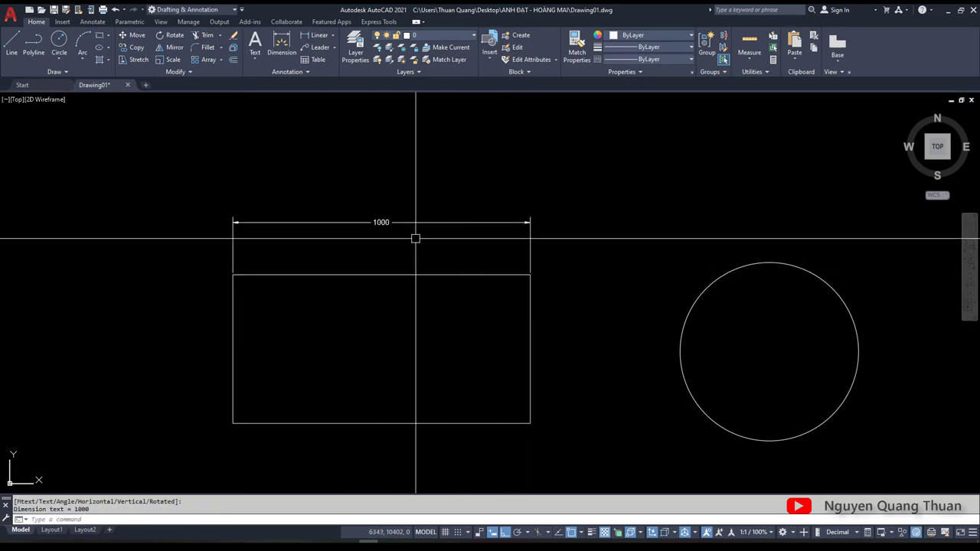
scroll(361, 229, "up", 4)
scroll(378, 225, "down", 4)
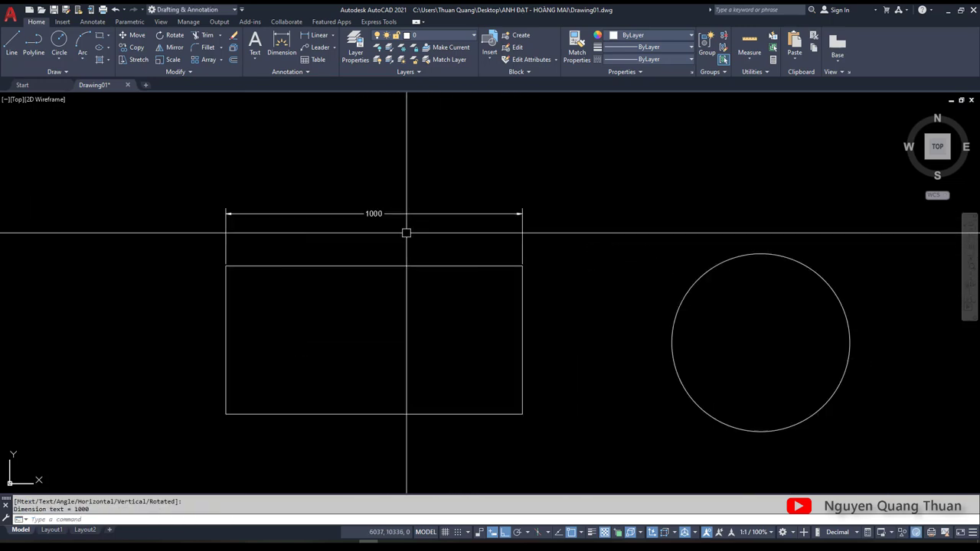
scroll(404, 230, "up", 6)
scroll(351, 221, "down", 6)
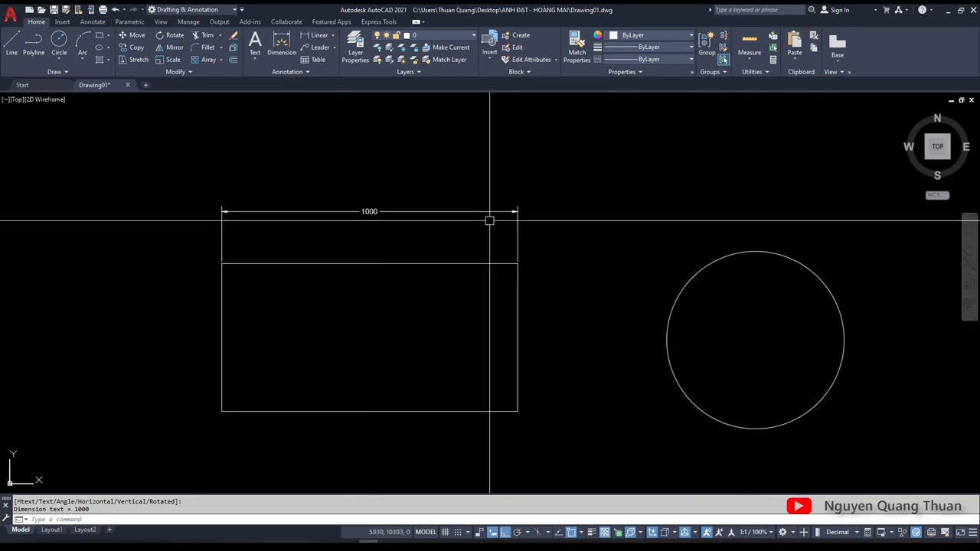
scroll(487, 219, "up", 1)
Step: Add an R300 radius dimension to the circle and recentre the shapes
type("D")
key("Return")
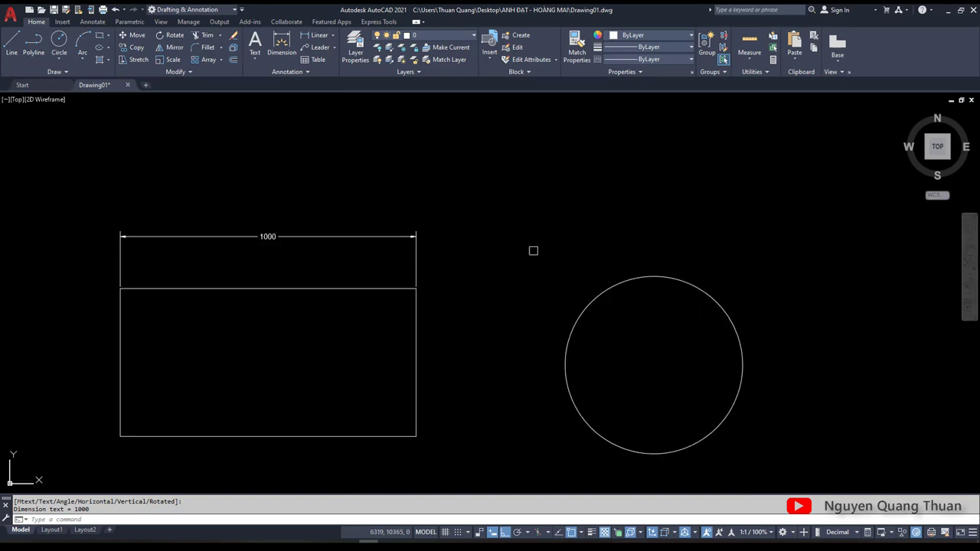
left_click(601, 286)
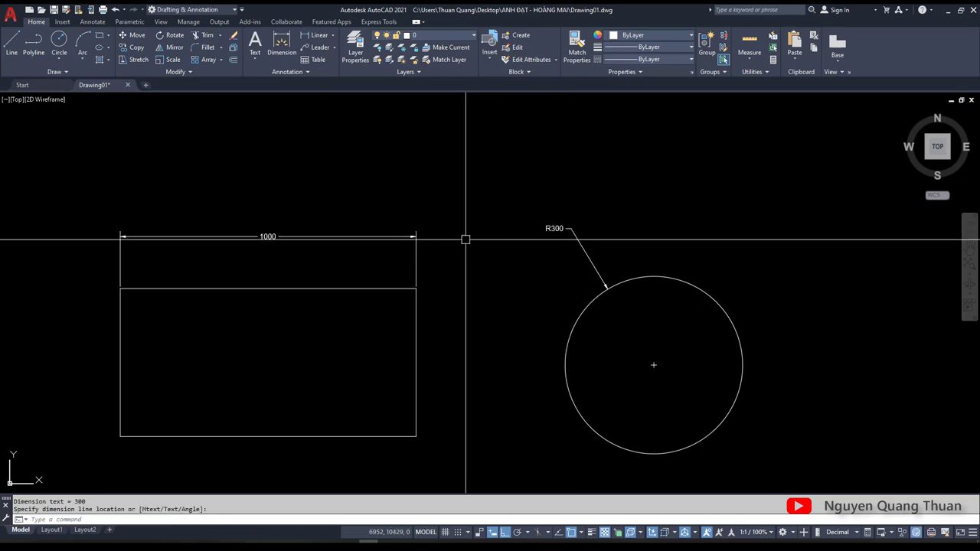
scroll(464, 236, "up", 2)
middle_click_drag(528, 223, 514, 252)
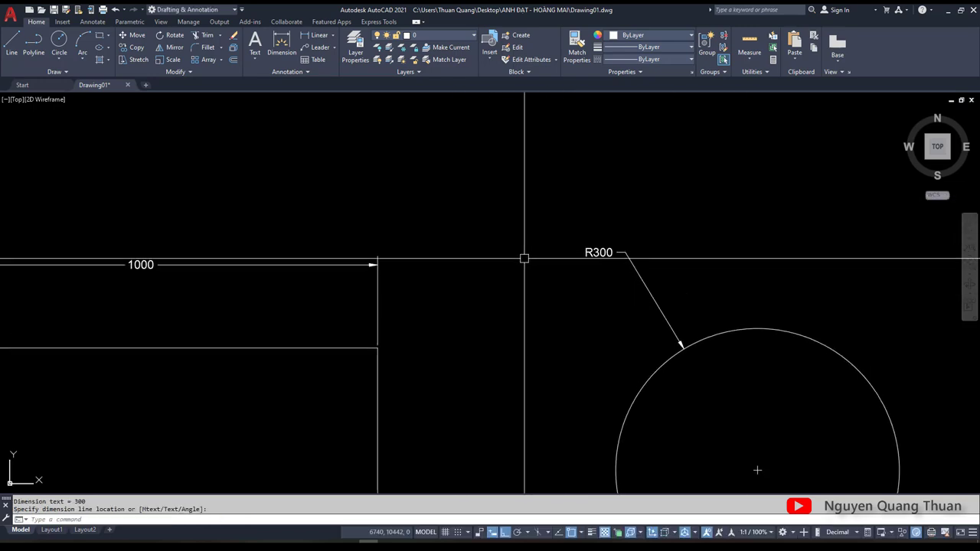
scroll(451, 262, "down", 2)
mouse_move(448, 287)
middle_mouse_down()
mouse_move(480, 264)
mouse_move(477, 273)
middle_mouse_up()
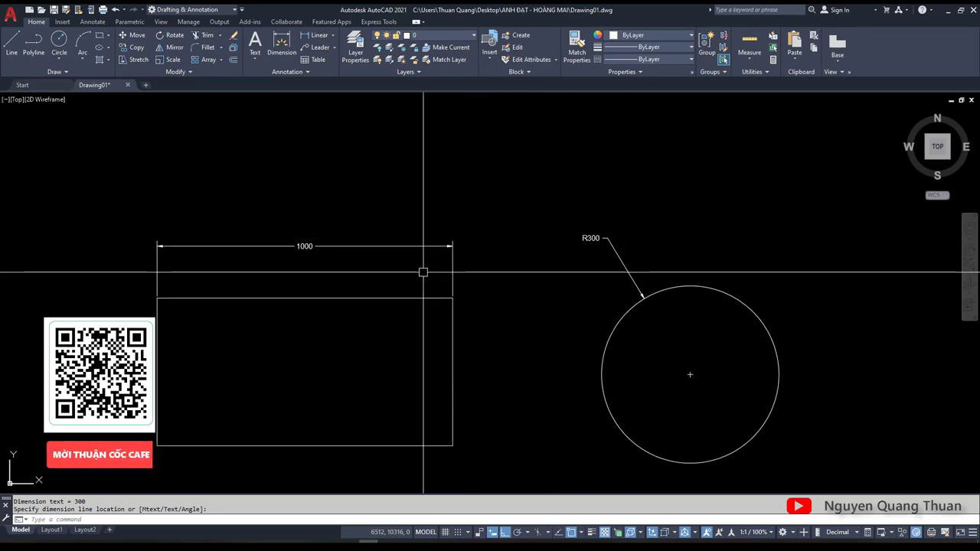
mouse_move(538, 274)
middle_mouse_down()
mouse_move(569, 280)
mouse_move(605, 238)
mouse_move(569, 255)
middle_mouse_up()
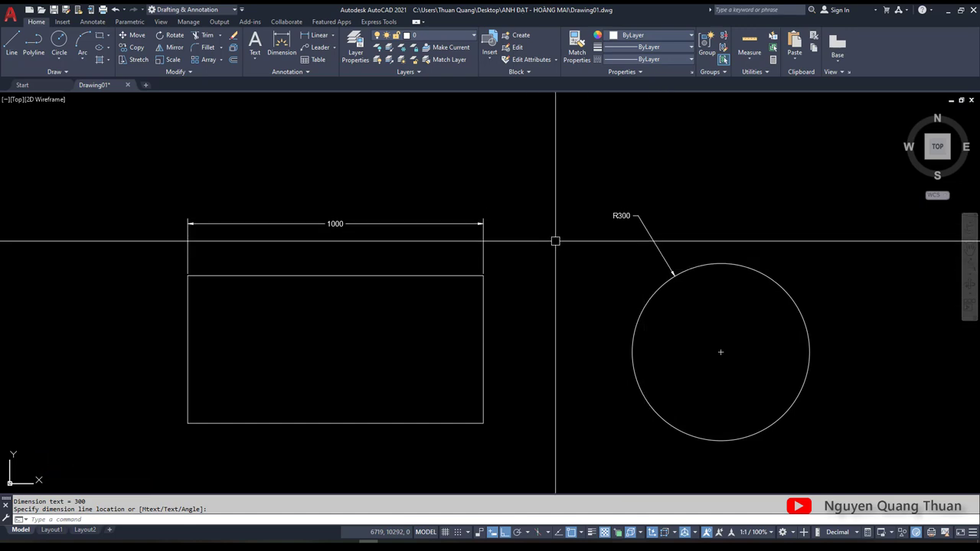
middle_click_drag(678, 280, 607, 295)
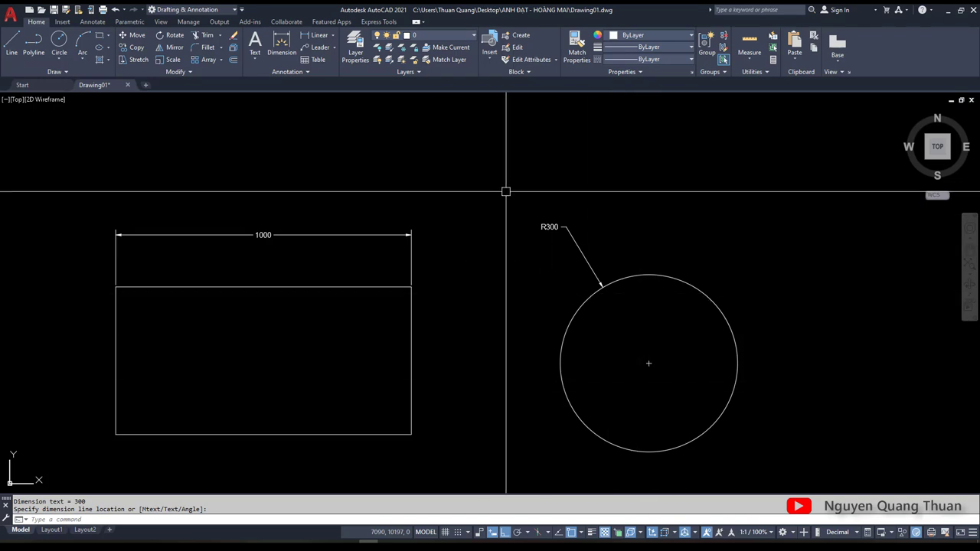
scroll(467, 272, "down", 2)
scroll(516, 273, "up", 2)
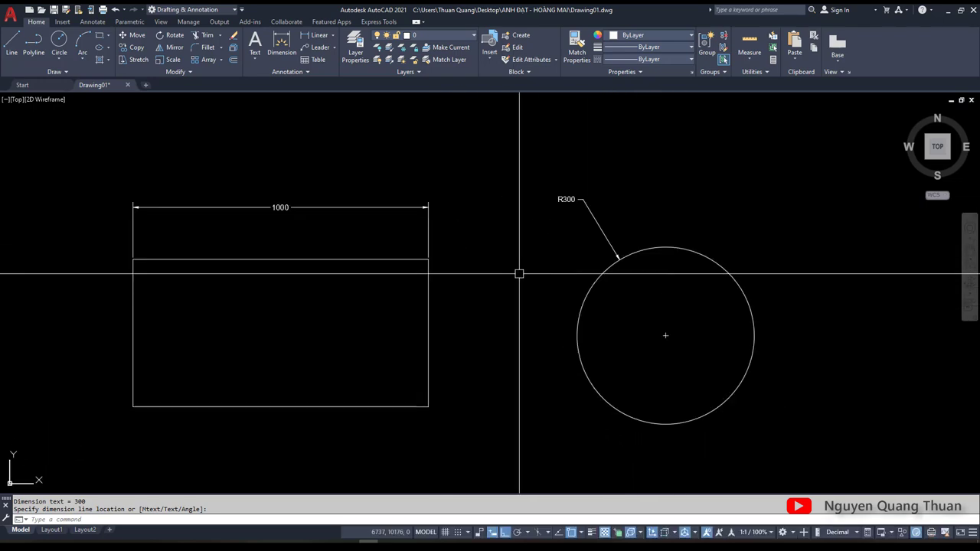
type("d")
key("Return")
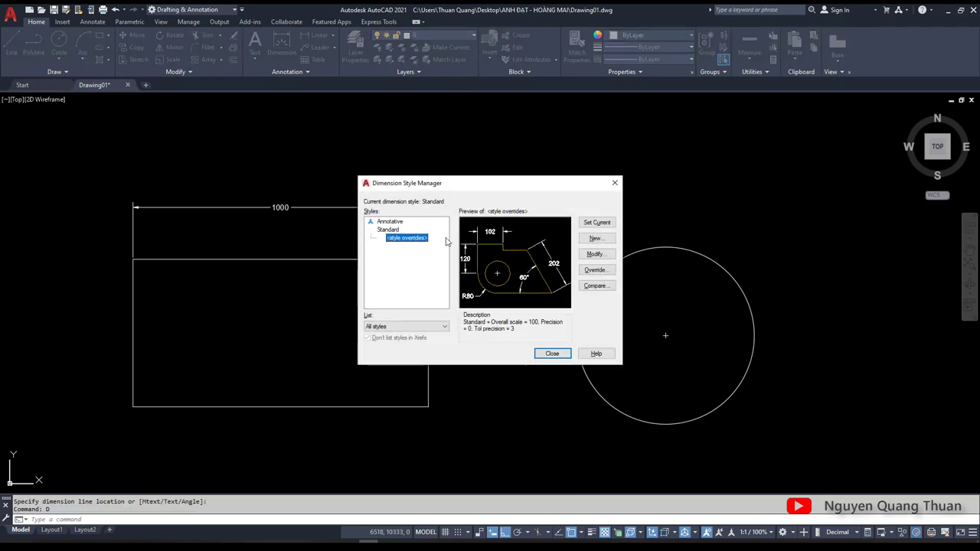
left_click(551, 355)
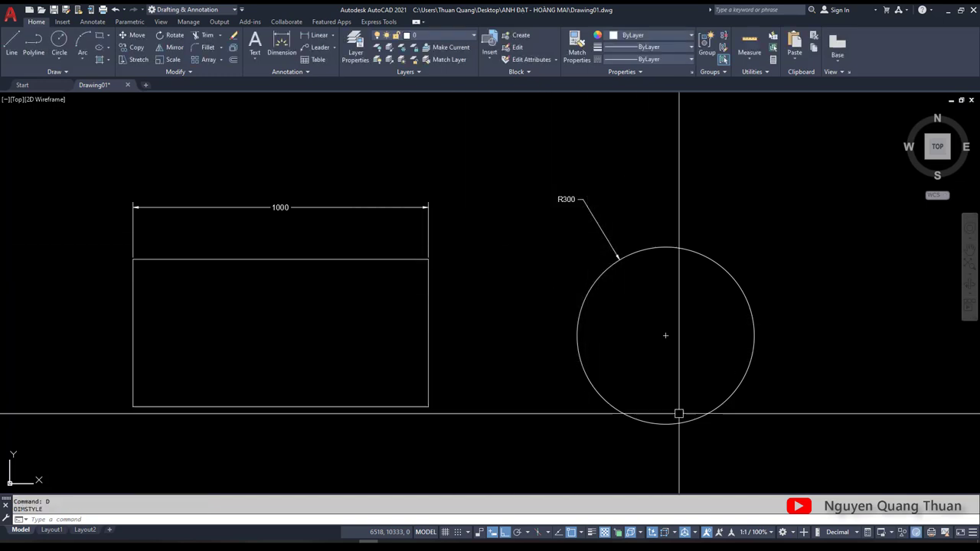